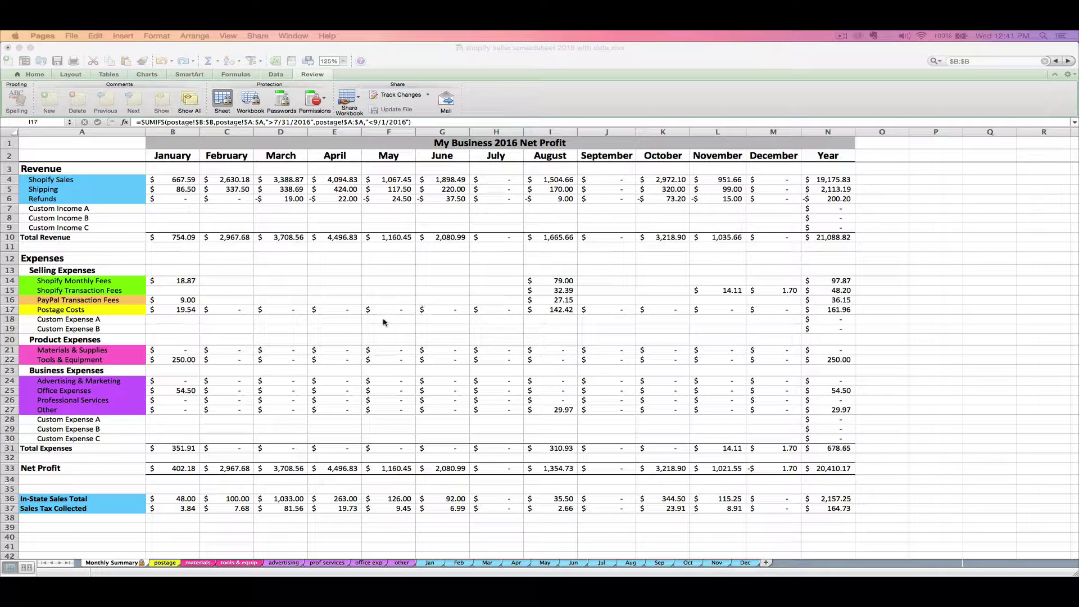
- Bring the 2015 Etsy workbook's Monthly Summary sheet to the front
left_click(367, 327)
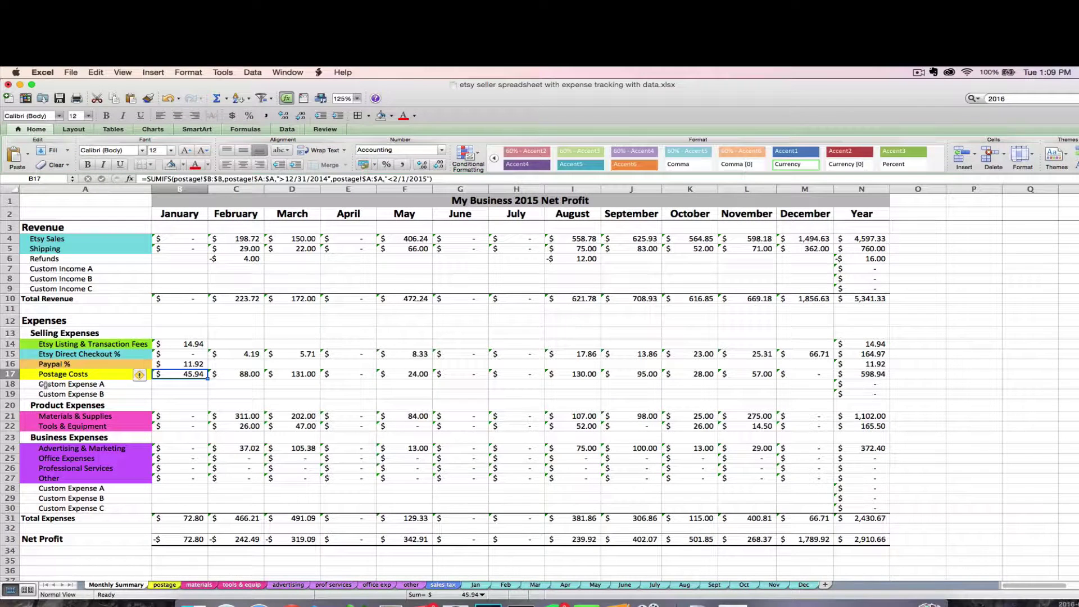
- Highlight the Custom Expense A–C and Other rows, then switch to the empty Other Expenses sheet
left_click(56, 385)
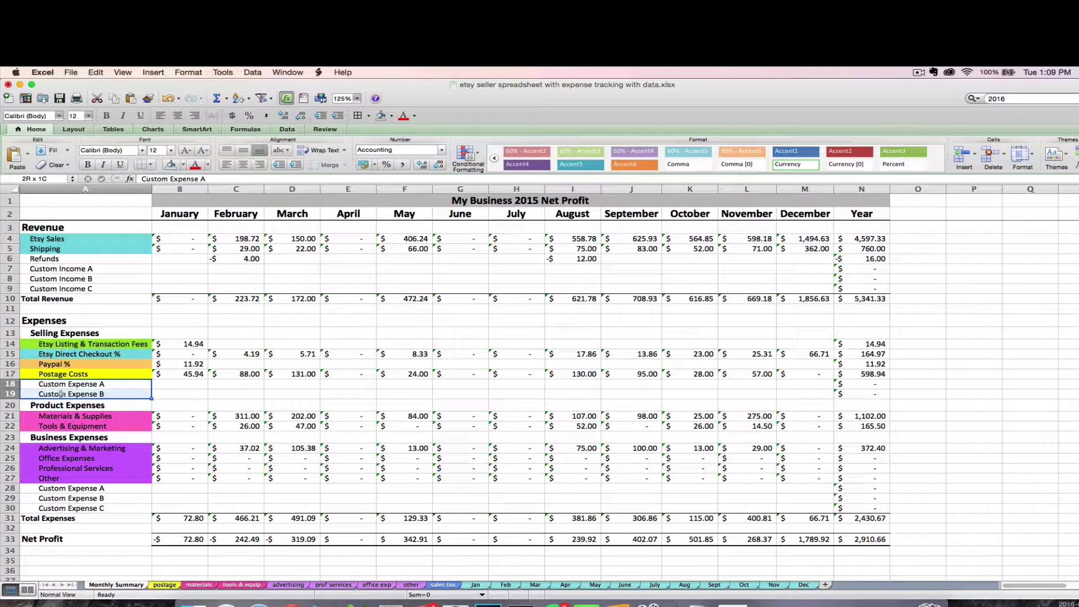
left_click_drag(107, 487, 108, 506)
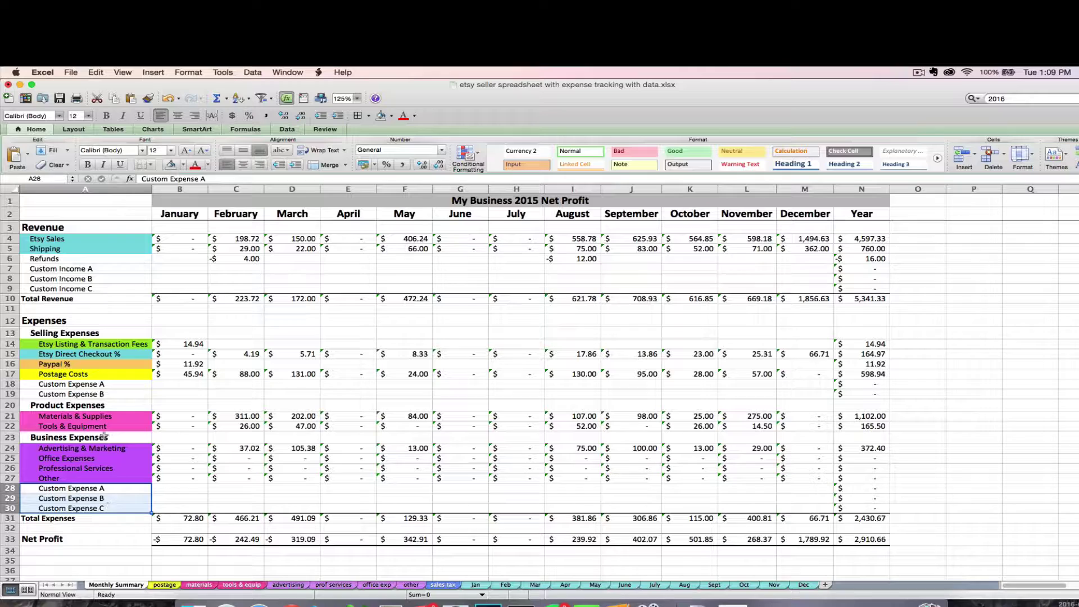
left_click(100, 382)
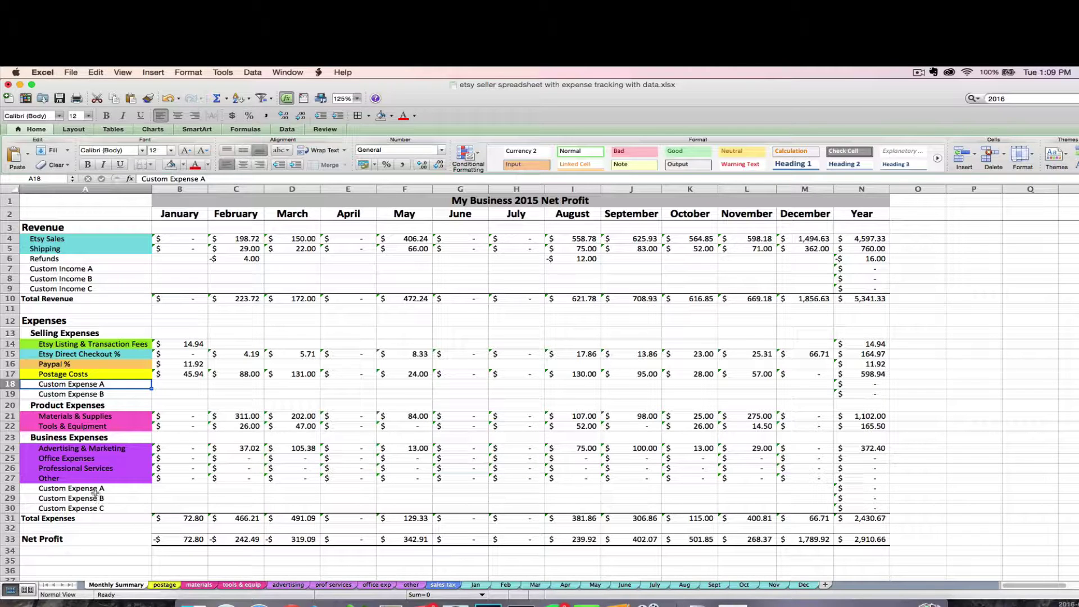
left_click_drag(98, 491, 98, 509)
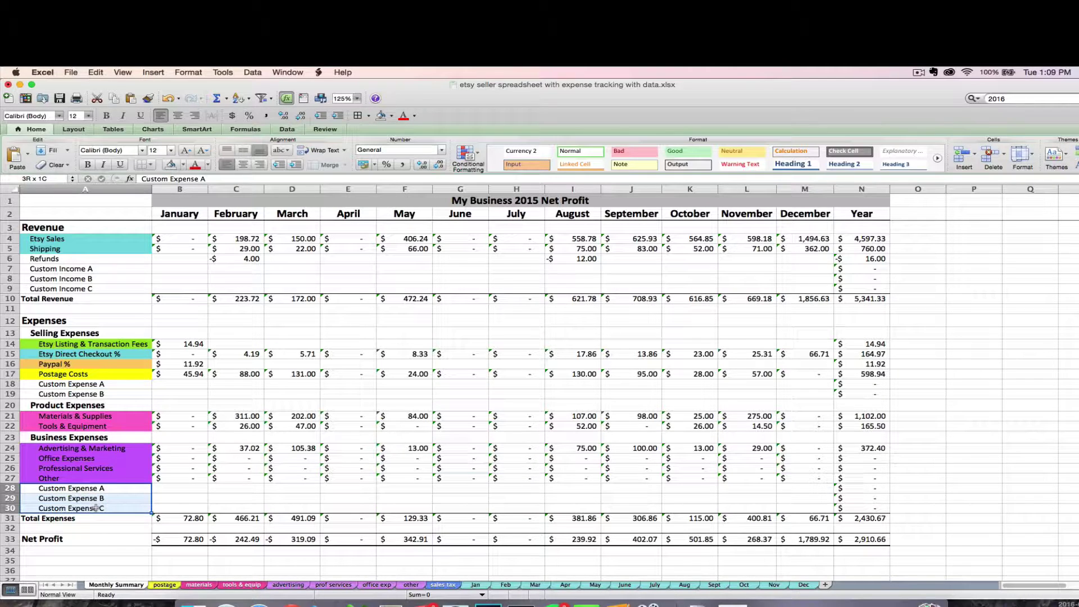
left_click(103, 478)
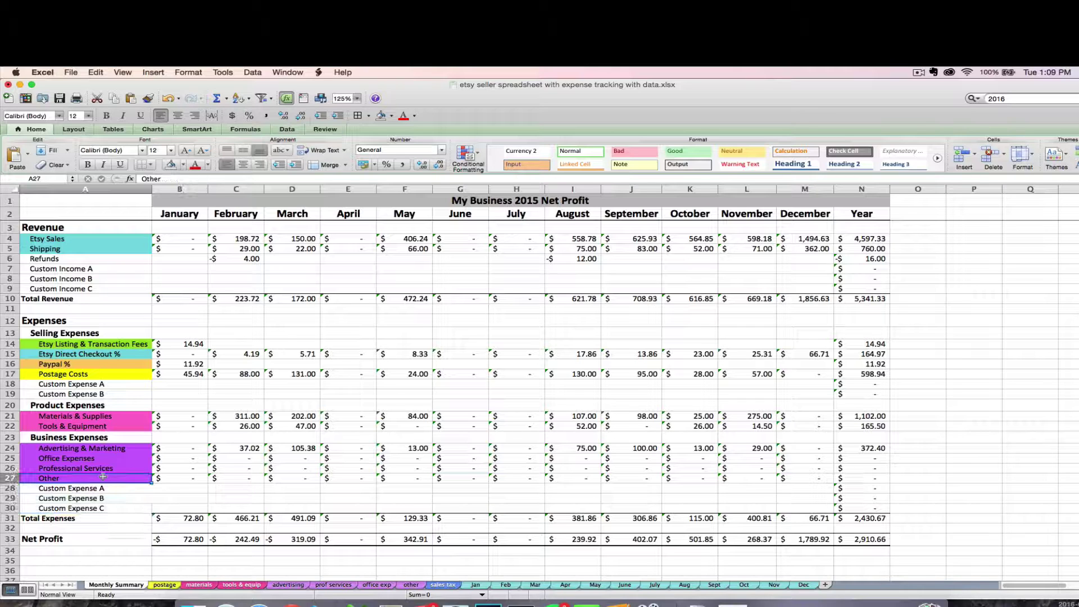
left_click(416, 587)
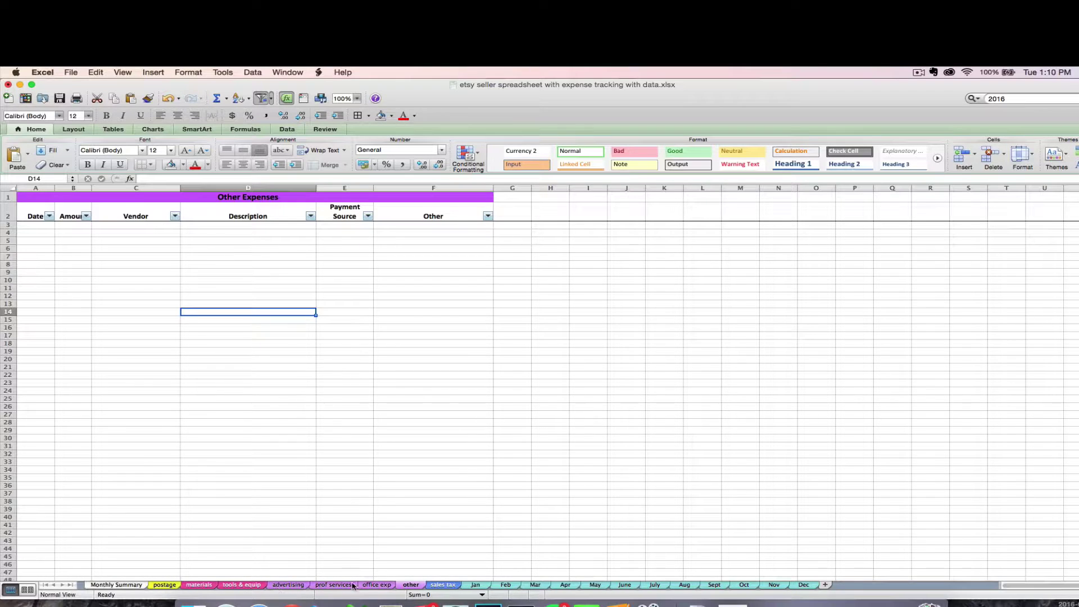
- Review the Postage, Advertising and Other expense sheets, then return to the Monthly Summary
left_click(164, 585)
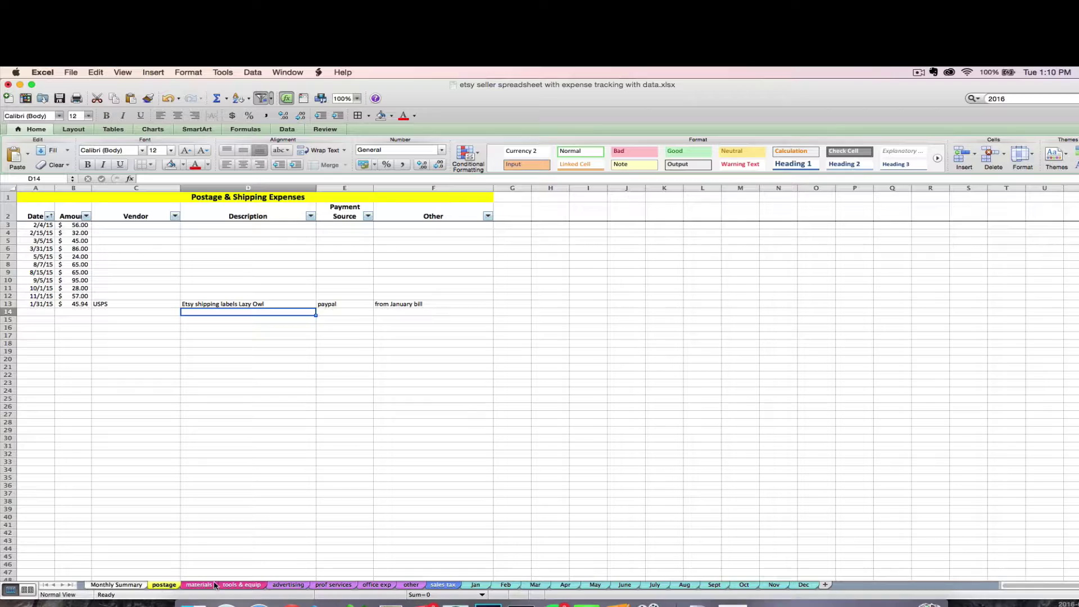
left_click(293, 585)
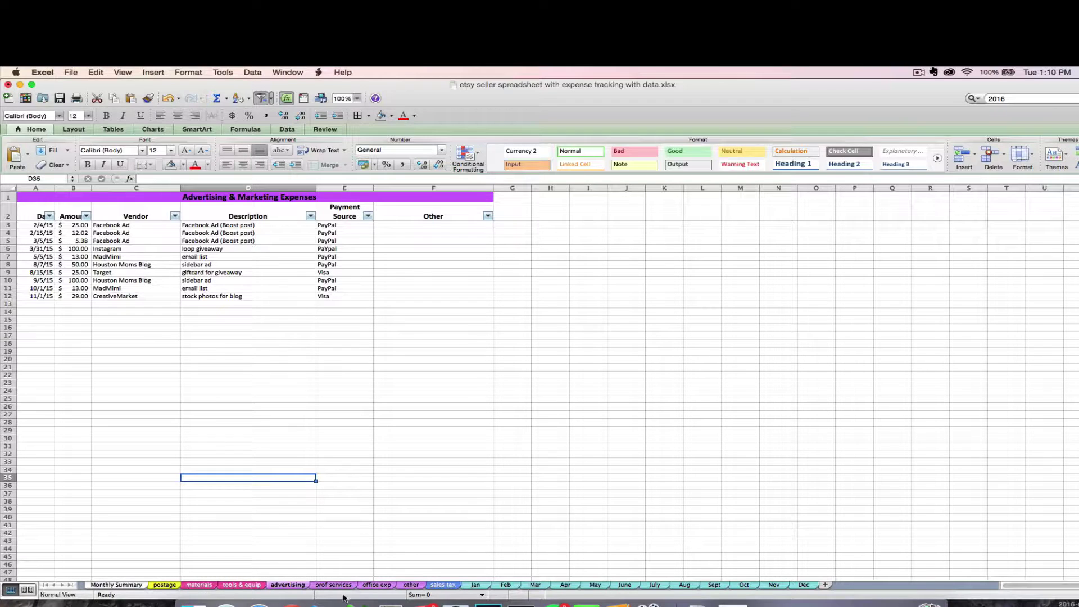
left_click(411, 585)
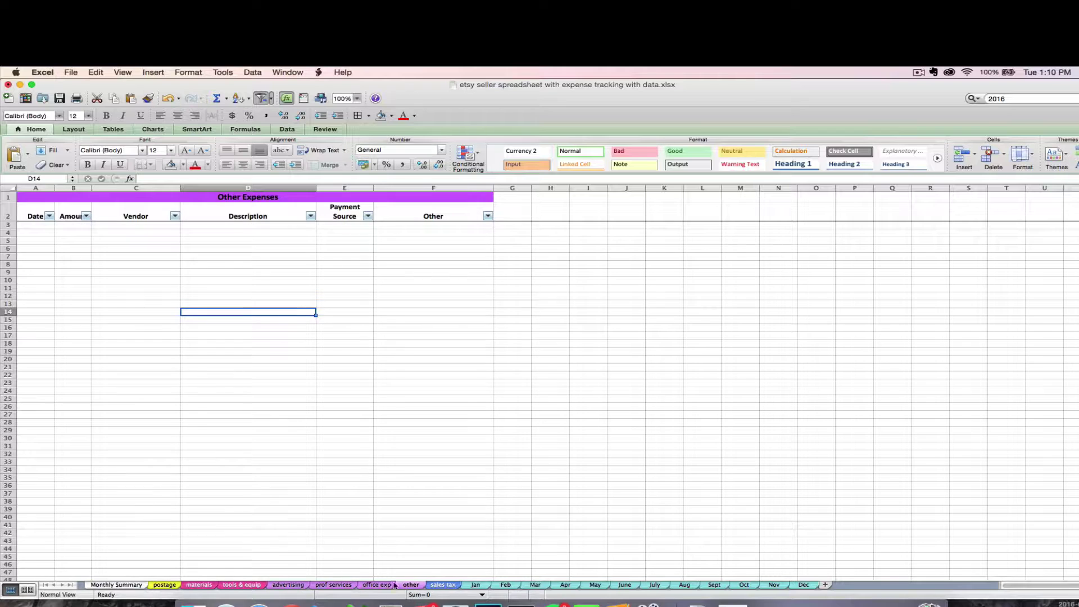
left_click(116, 585)
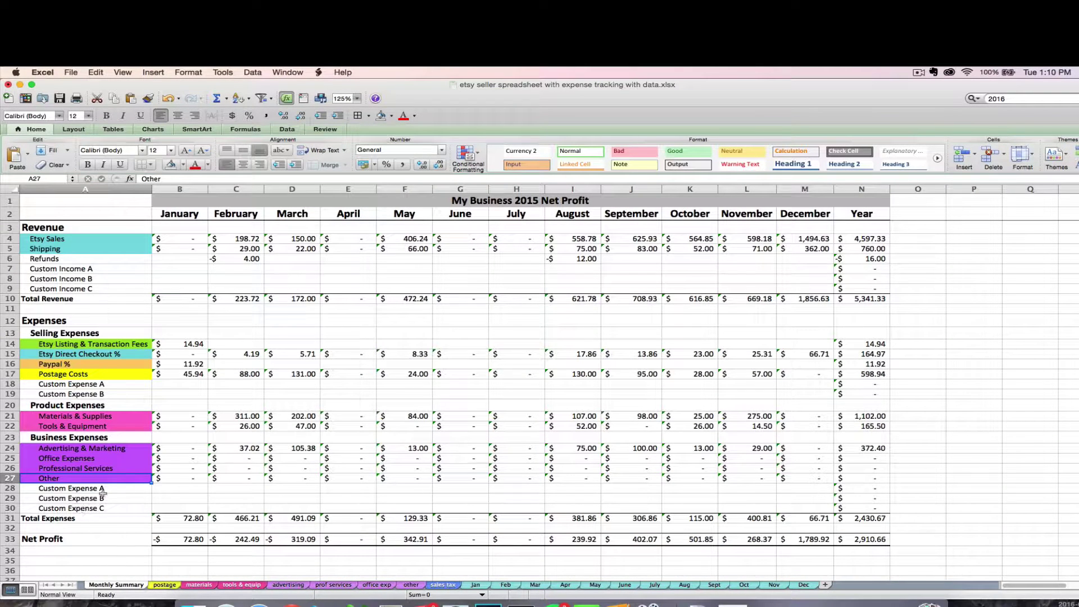
- Switch to the Advertising & Marketing Expenses sheet listing the ten 2015 ad costs
left_click(279, 585)
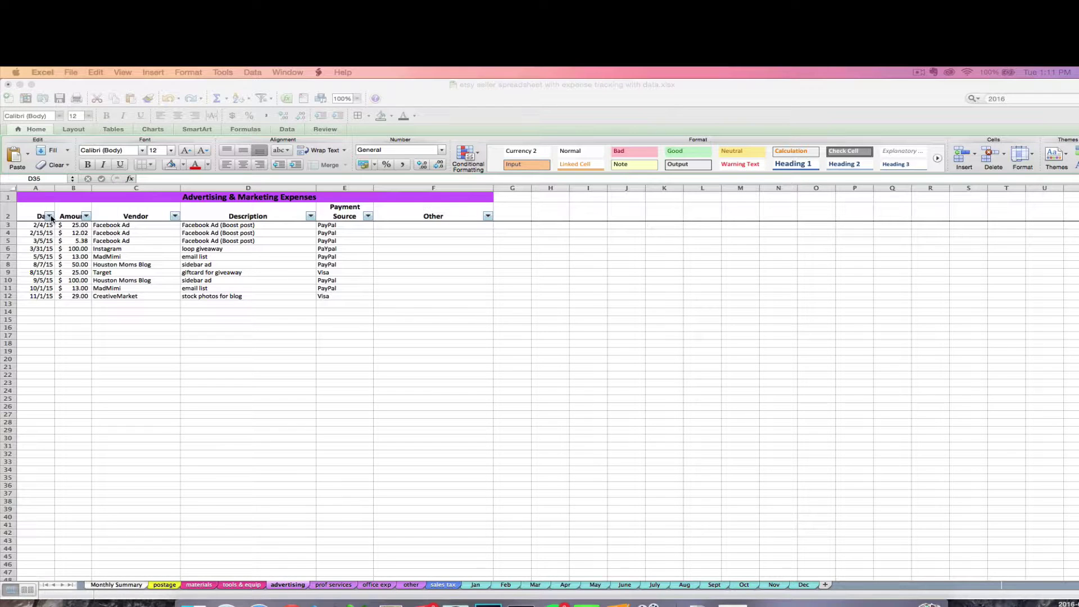
- Sort the advertising expenses by Vendor A to Z and inspect the vendor names
left_click(175, 216)
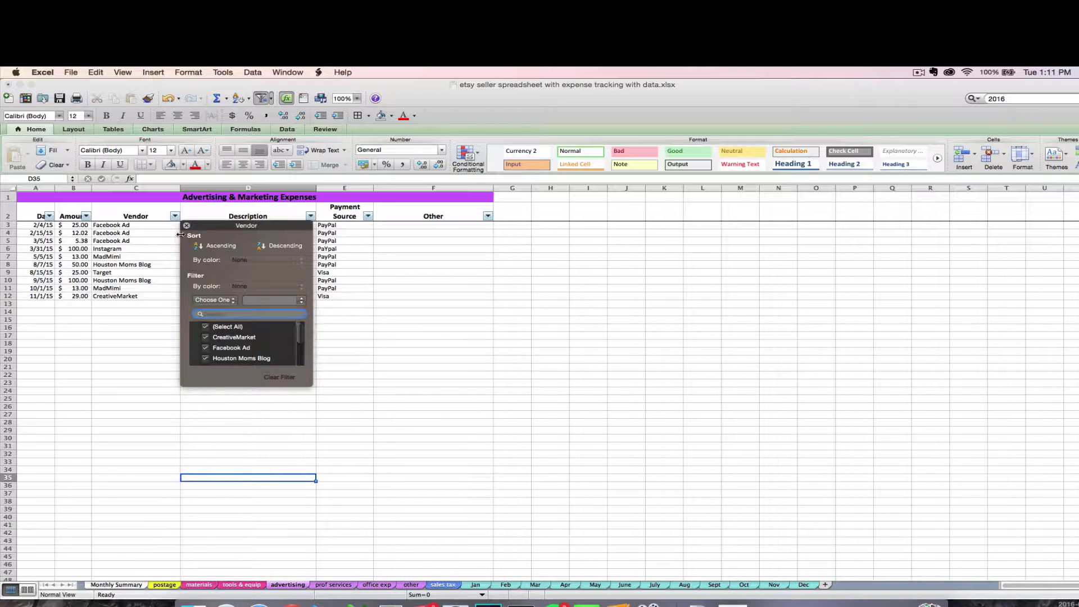
left_click(206, 246)
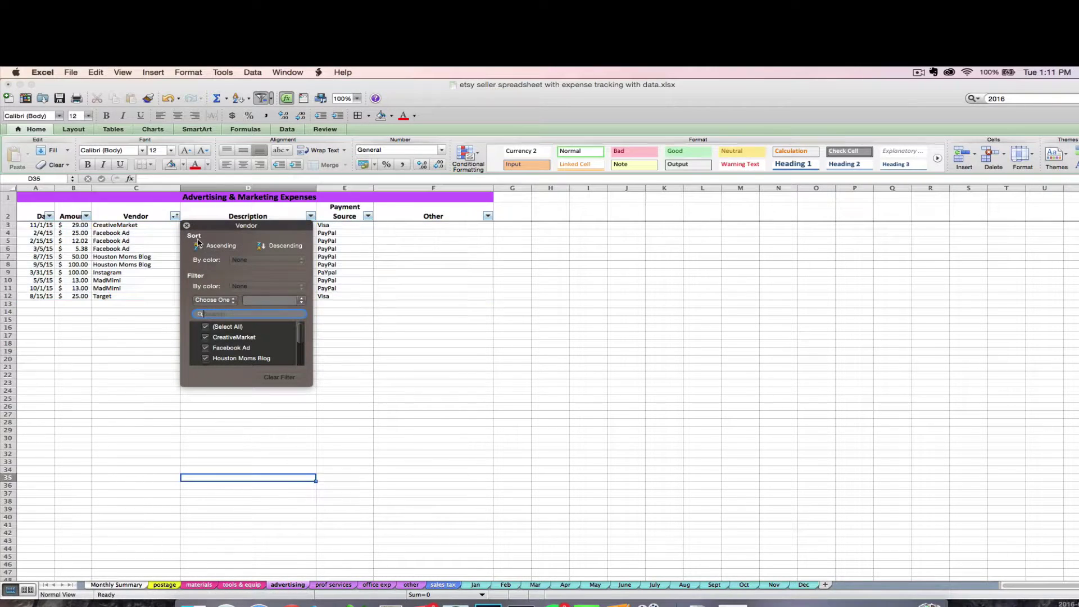
left_click(186, 225)
left_click_drag(145, 227, 145, 296)
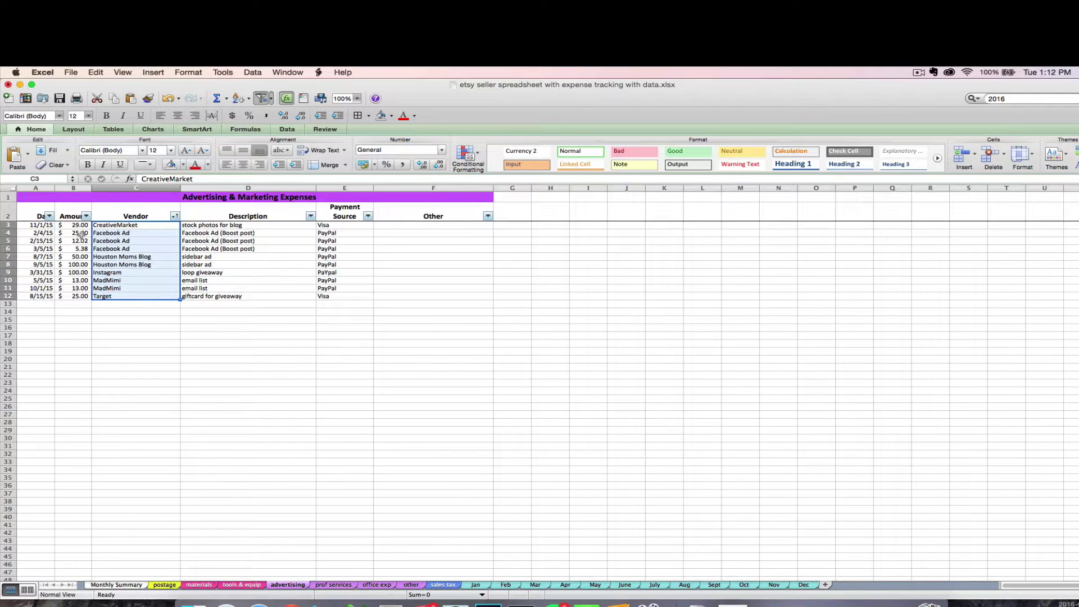
left_click(113, 247)
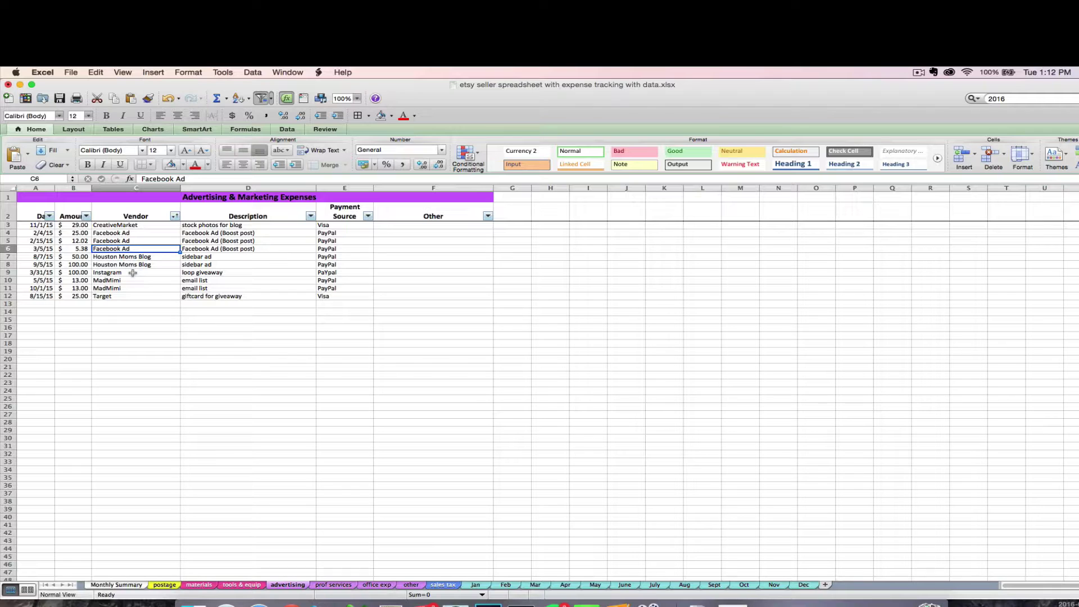
- Filter the Vendor column to show only the Facebook Ad expenses
left_click(175, 216)
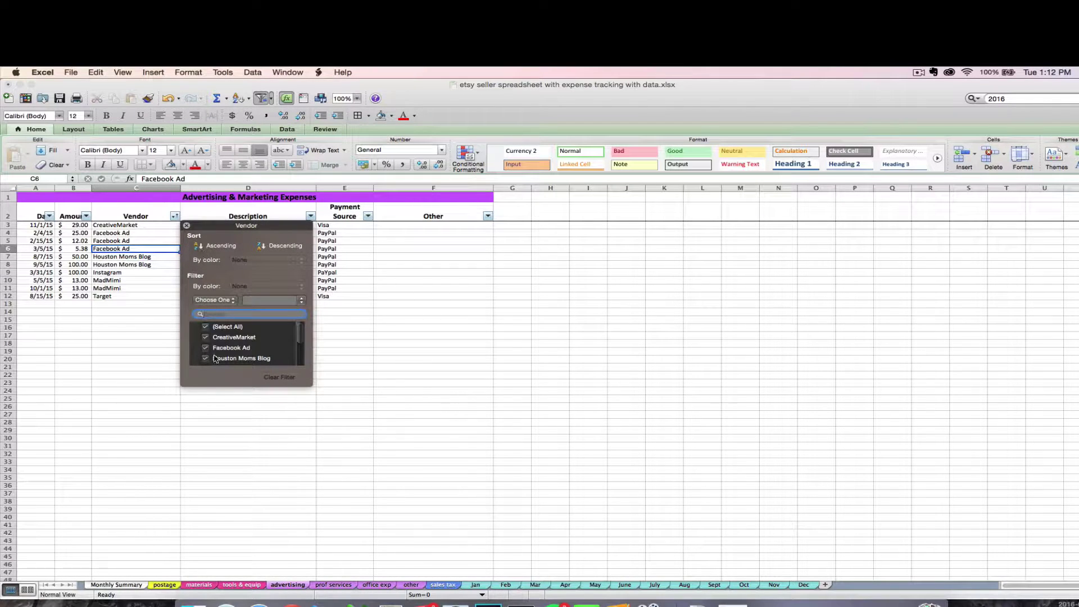
left_click(205, 328)
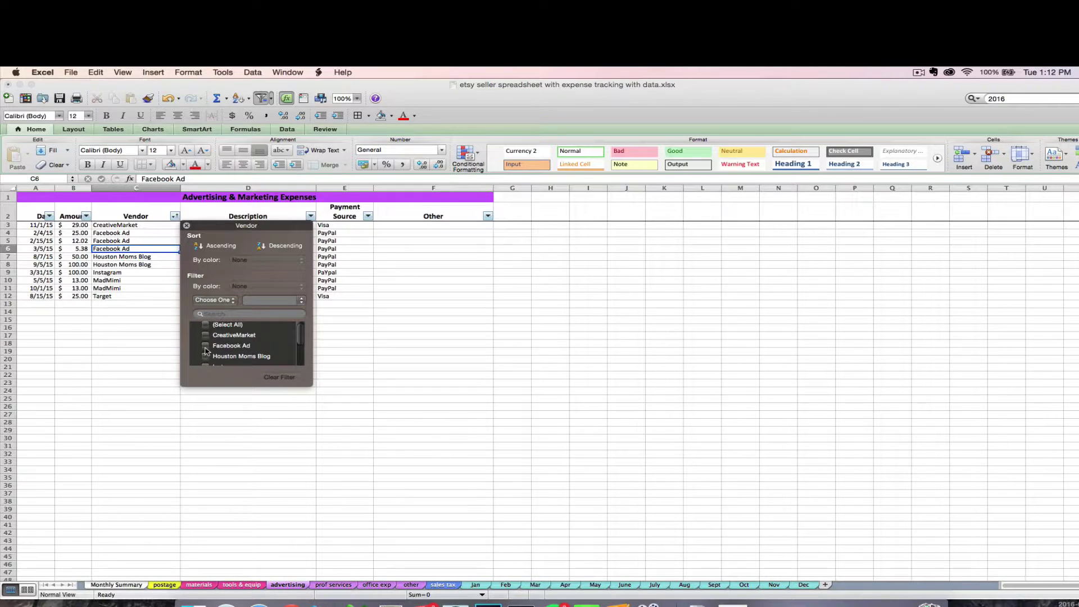
left_click(206, 345)
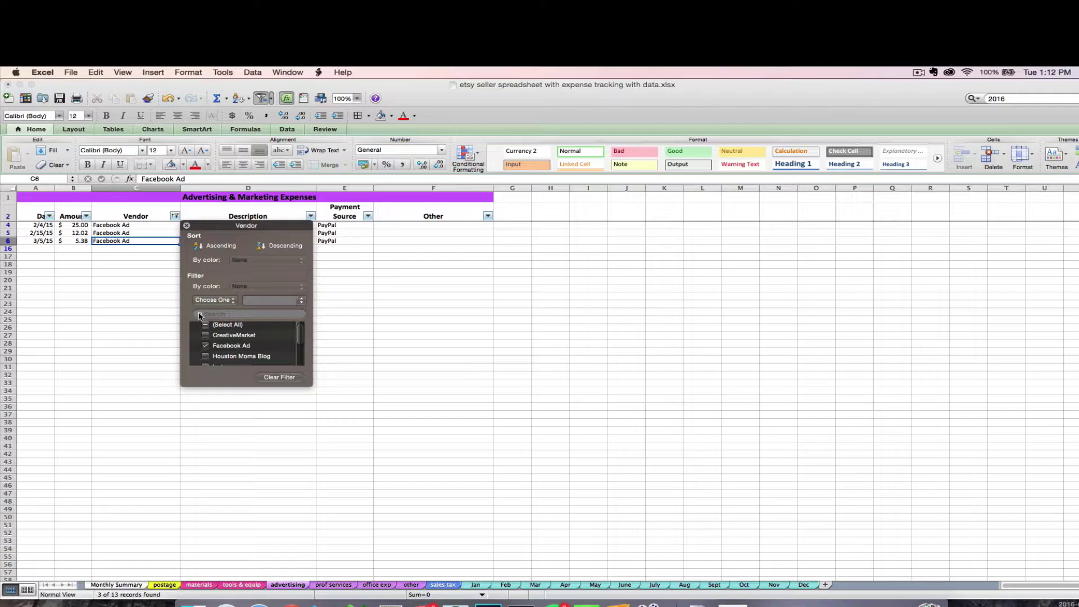
left_click(186, 226)
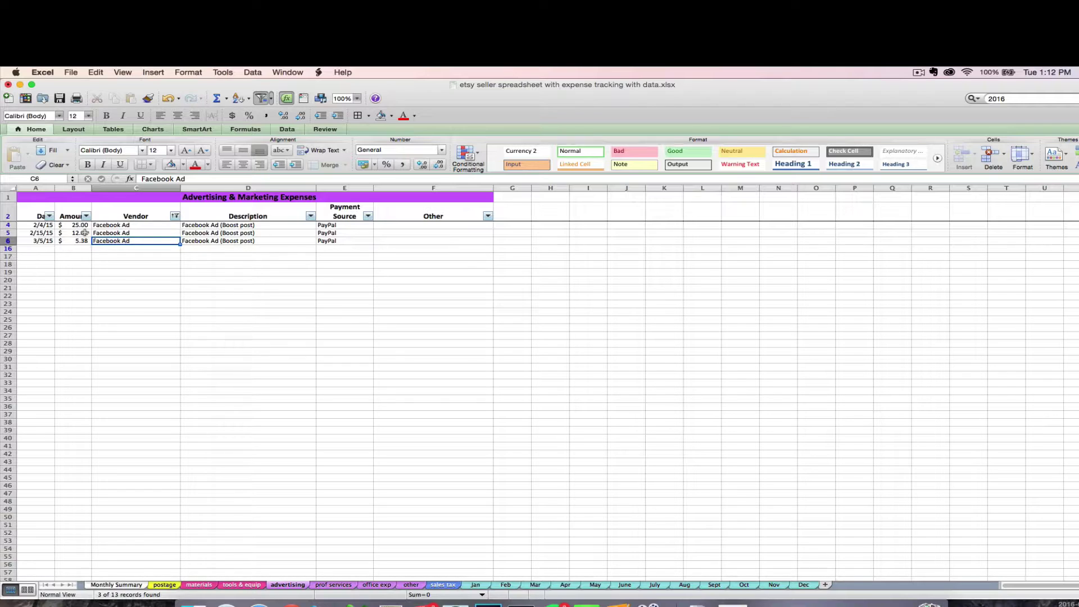
- Clear the Vendor filter and sort all expenses by Date, oldest first
left_click(175, 216)
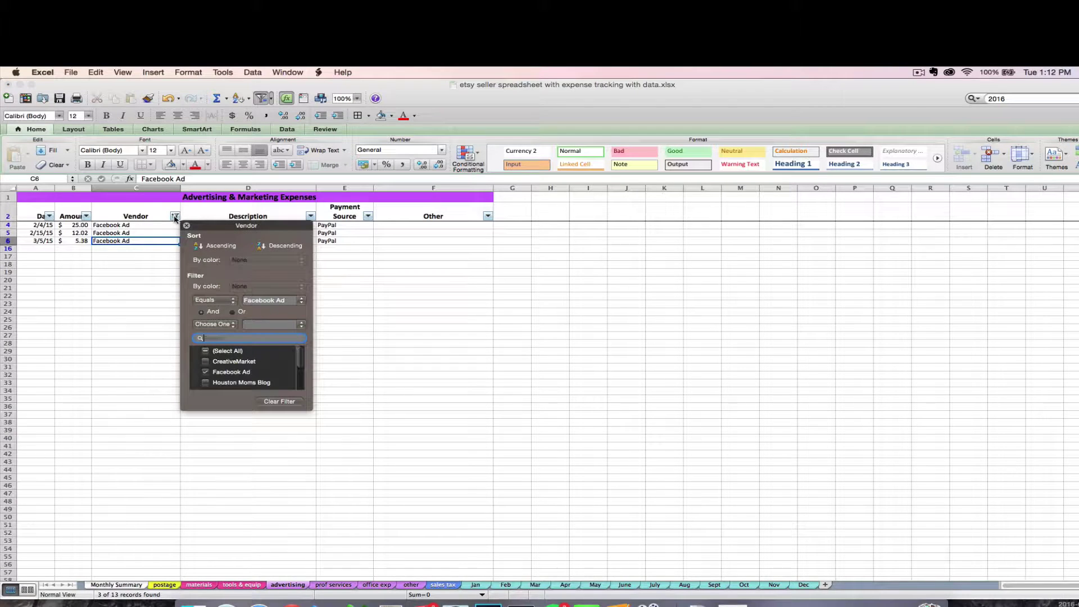
left_click(278, 402)
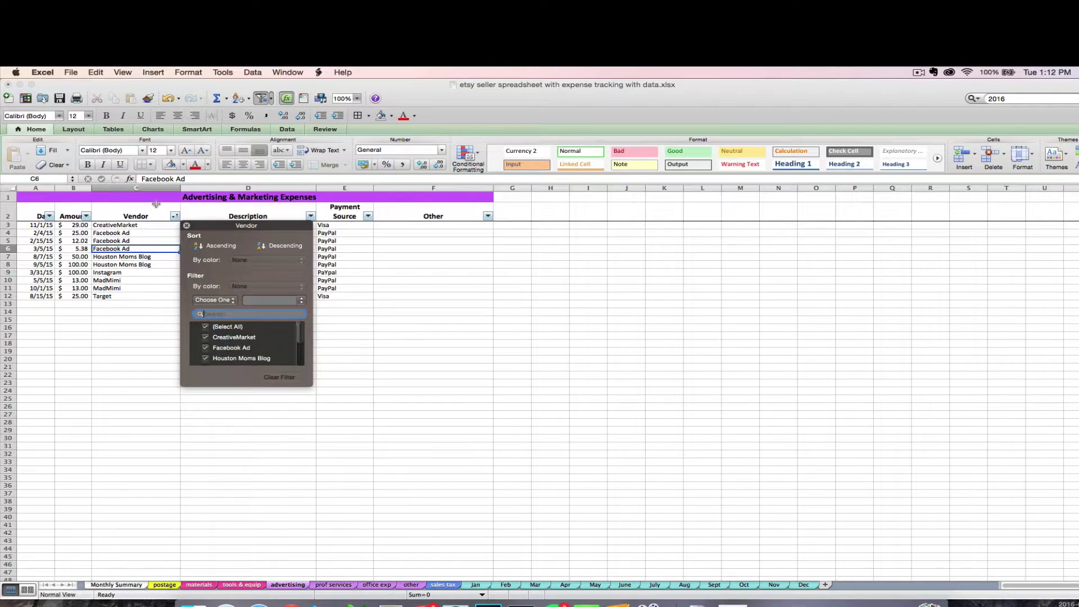
left_click(186, 225)
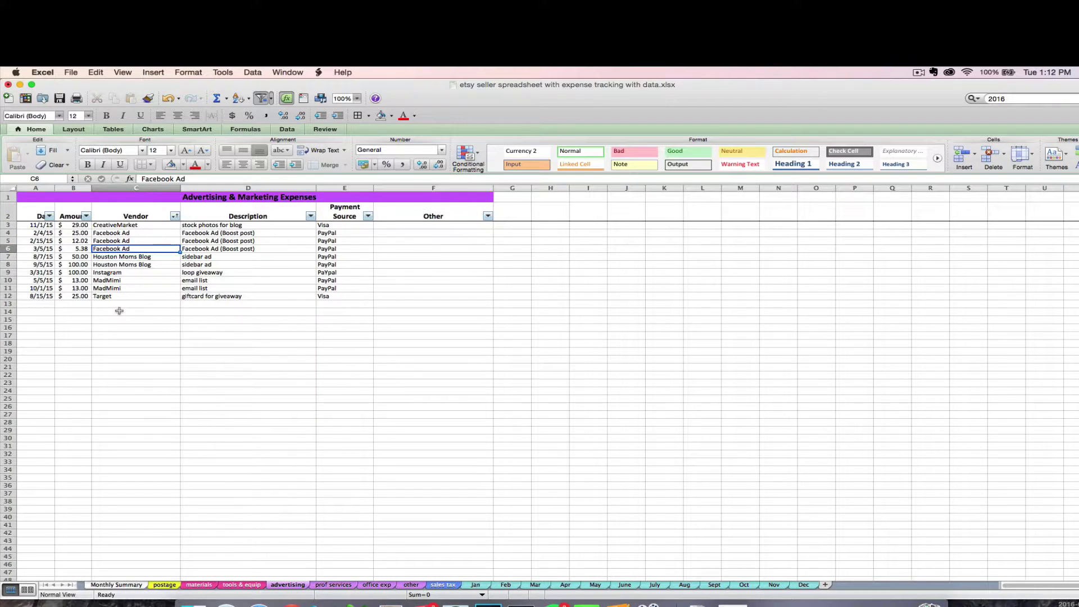
left_click(50, 217)
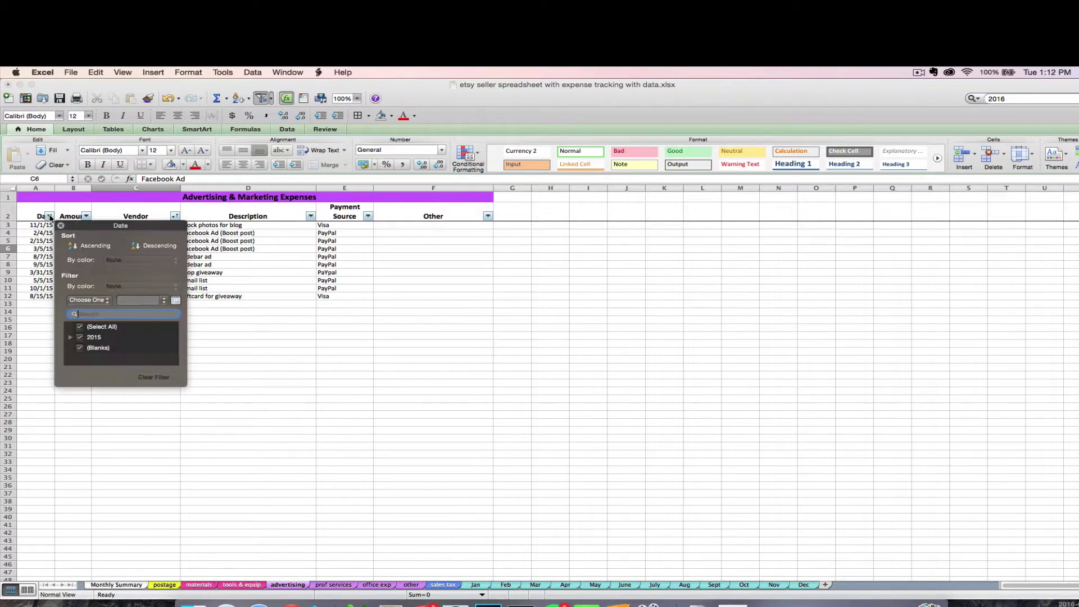
left_click(82, 247)
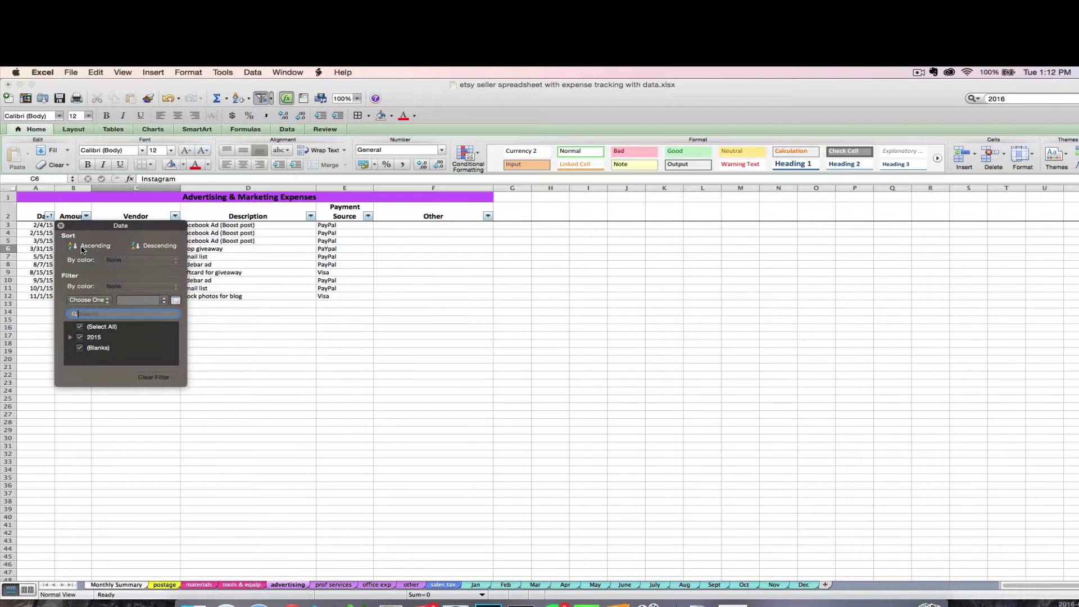
left_click(60, 225)
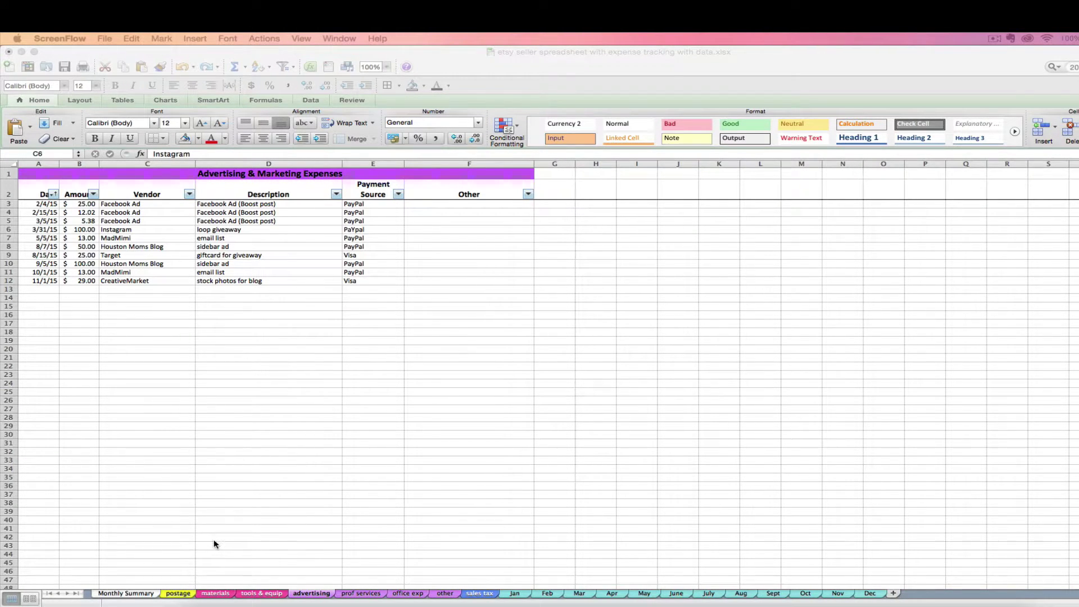
- Switch to the 2016 PayPal seller workbook's Monthly Summary sheet
left_click(149, 594)
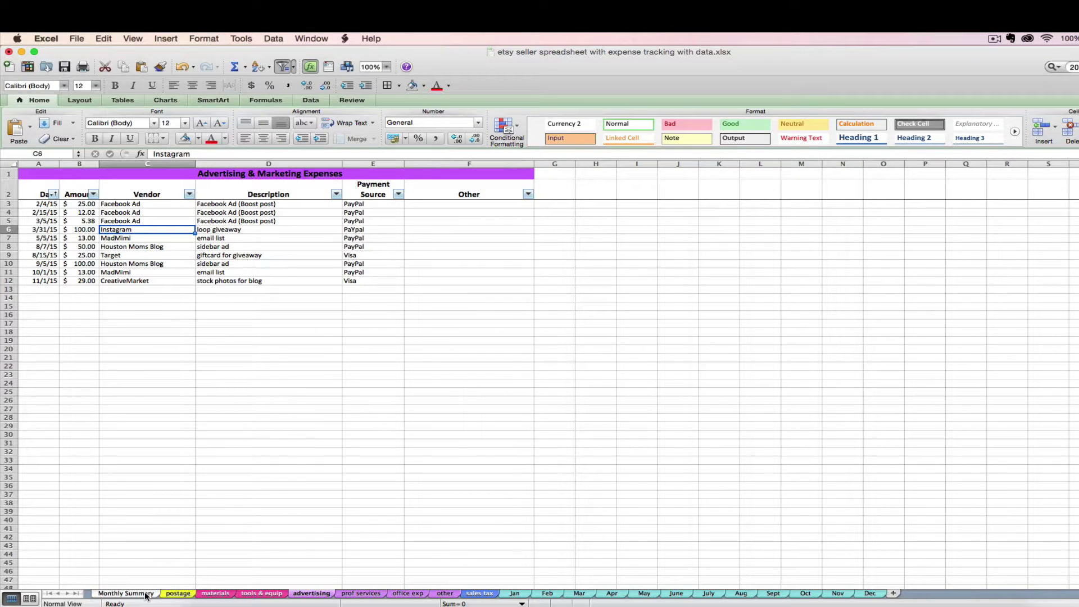
left_click(148, 595)
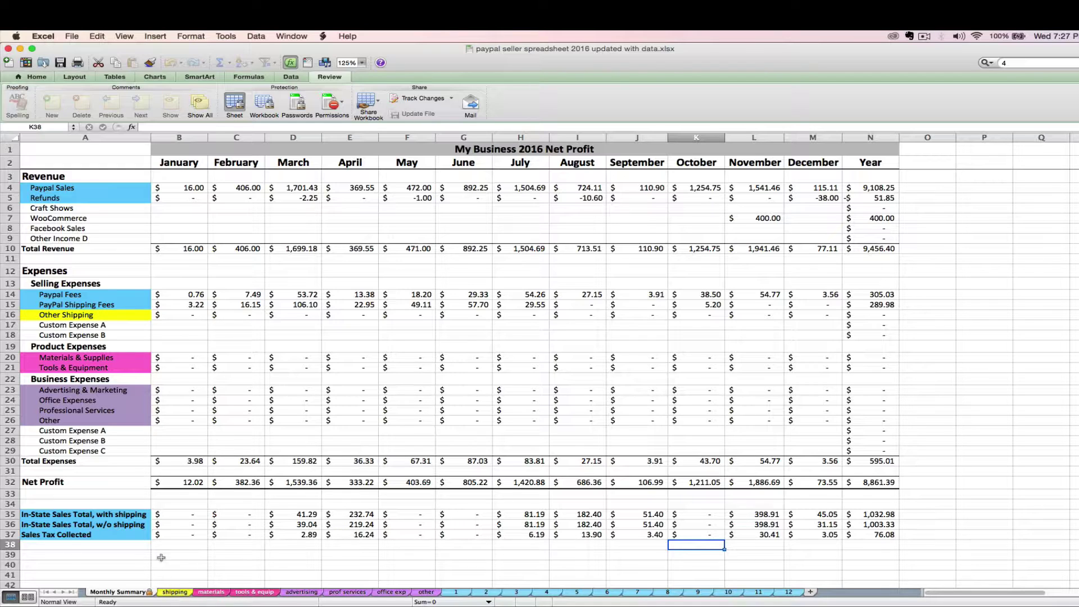
- Select the PayPal Shipping Fees row in the 2016 Monthly Summary
left_click(52, 304)
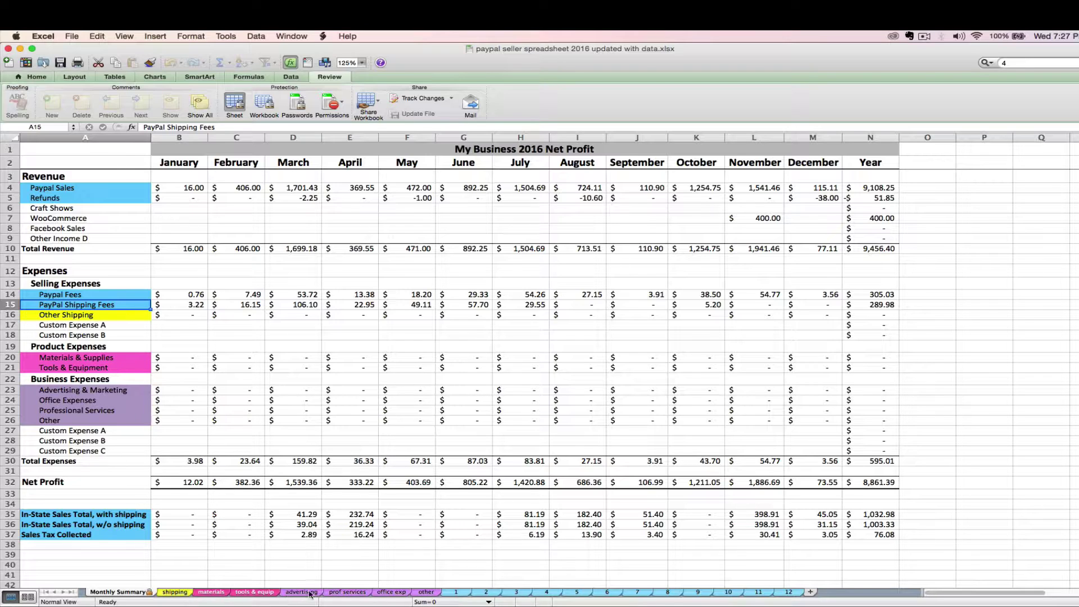
- Look over the empty Other Expenses sheet, then return to the Monthly Summary
left_click(426, 592)
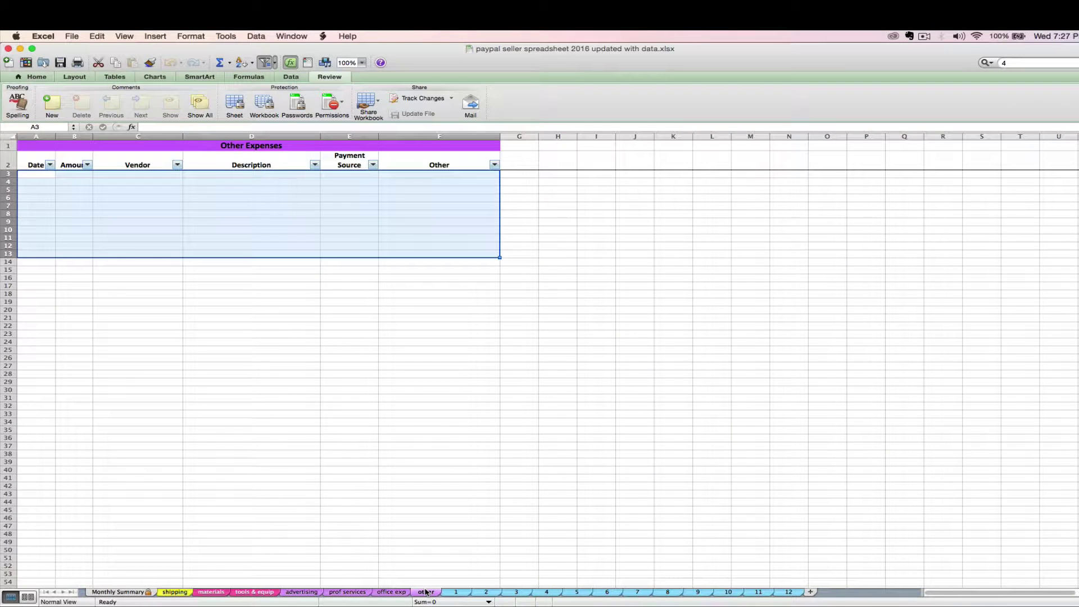
left_click(417, 390)
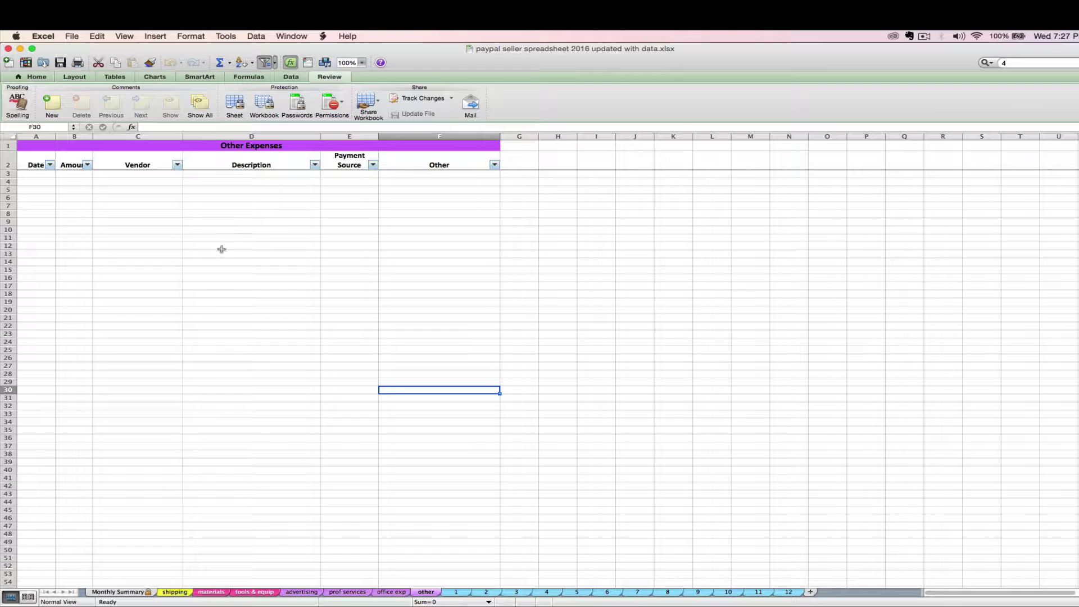
left_click(126, 592)
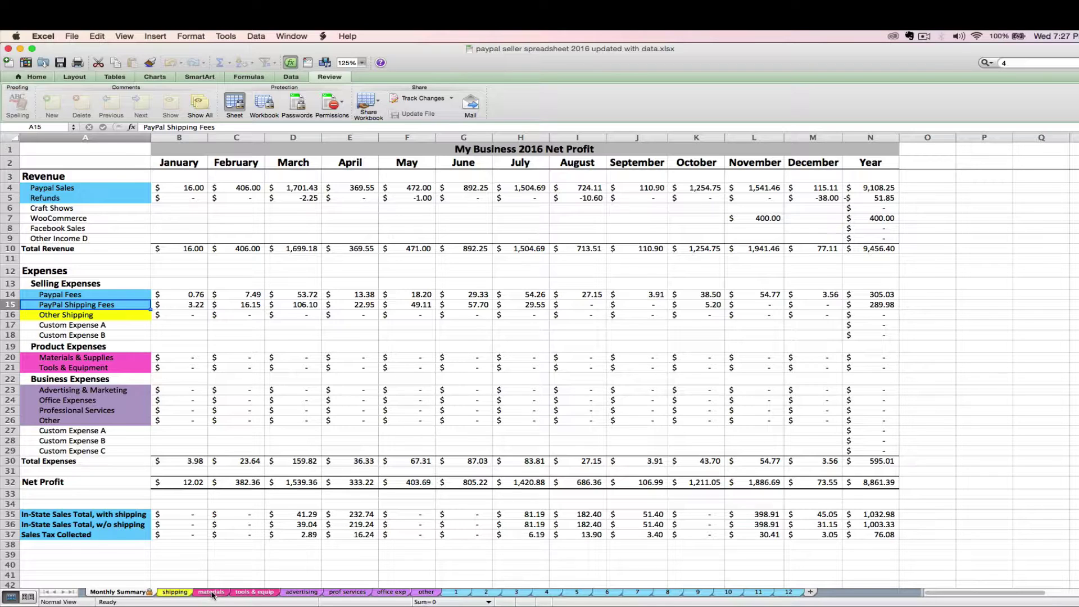
- Select the Materials & Supplies row, then open the Raw Materials & Supplies sheet
left_click(112, 359)
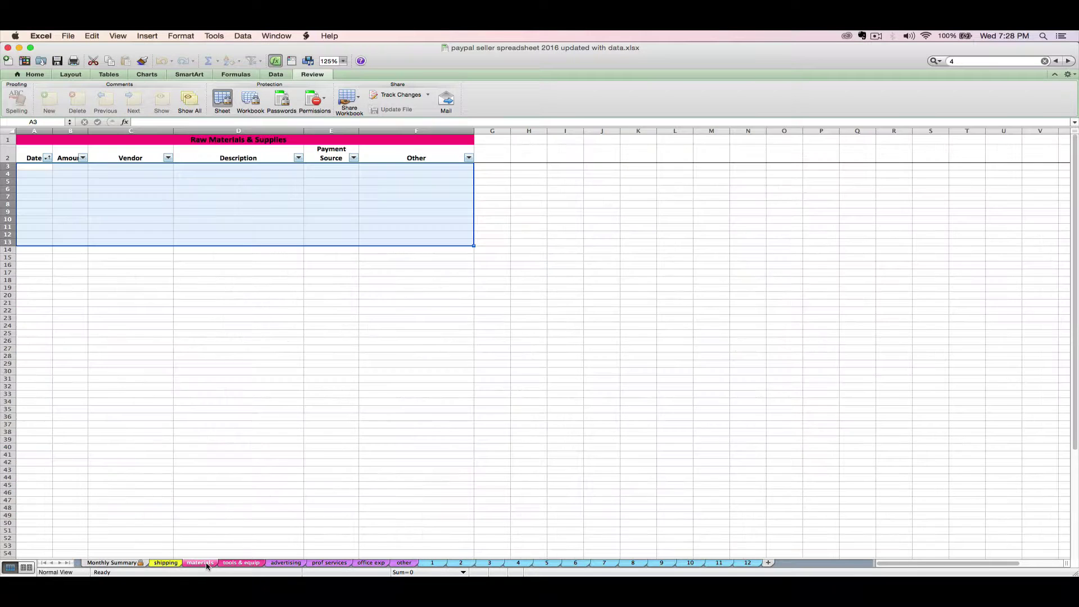
left_click(206, 564)
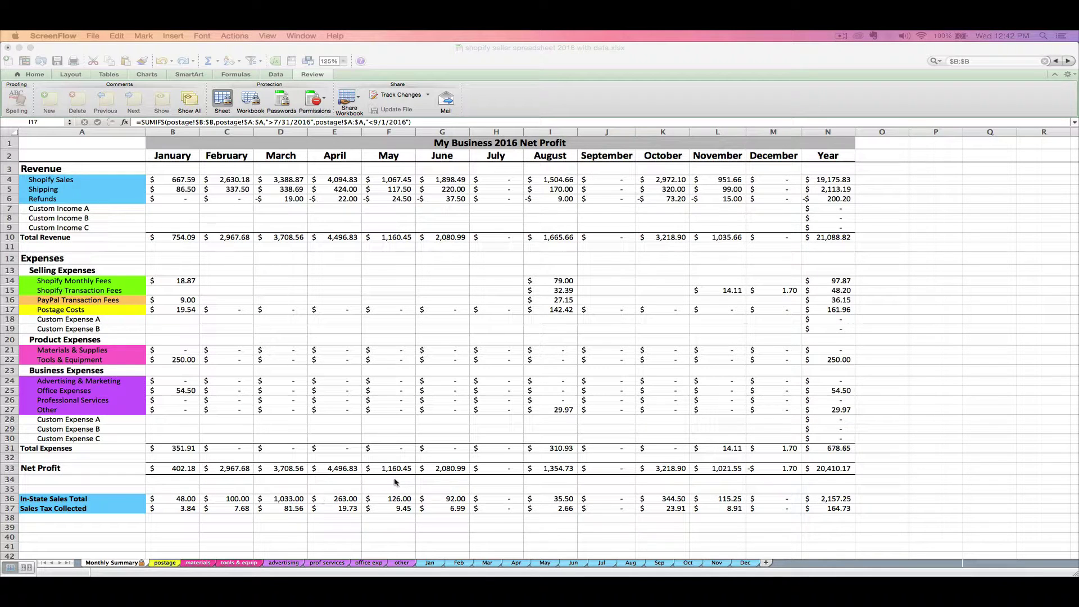
- Inspect the Sales Tax Collected row and January In-State Sales Total formula, then open the Aug sheet
left_click(480, 374)
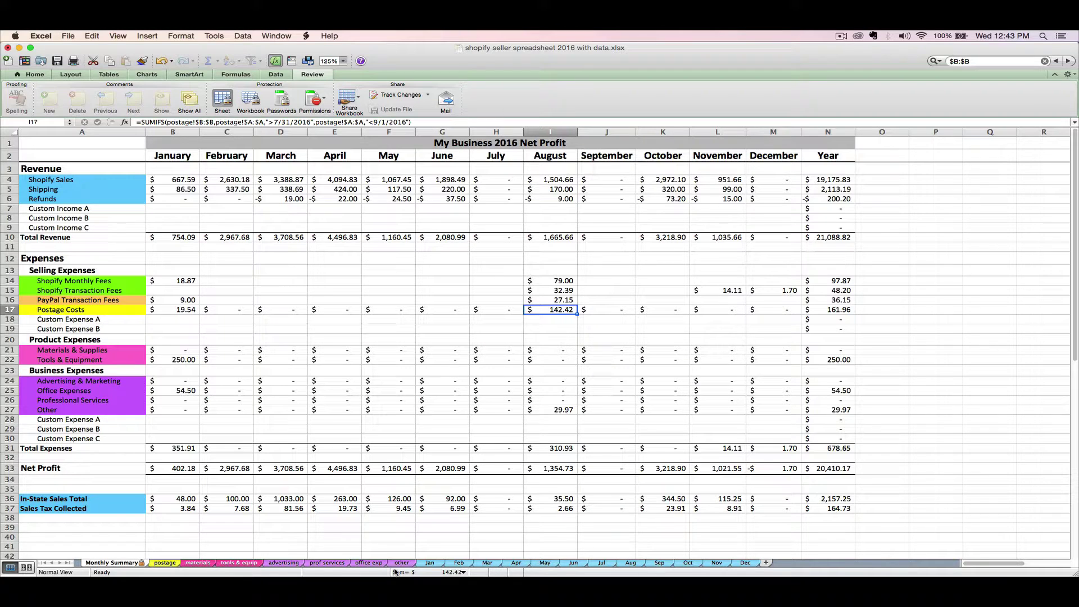
left_click(128, 511)
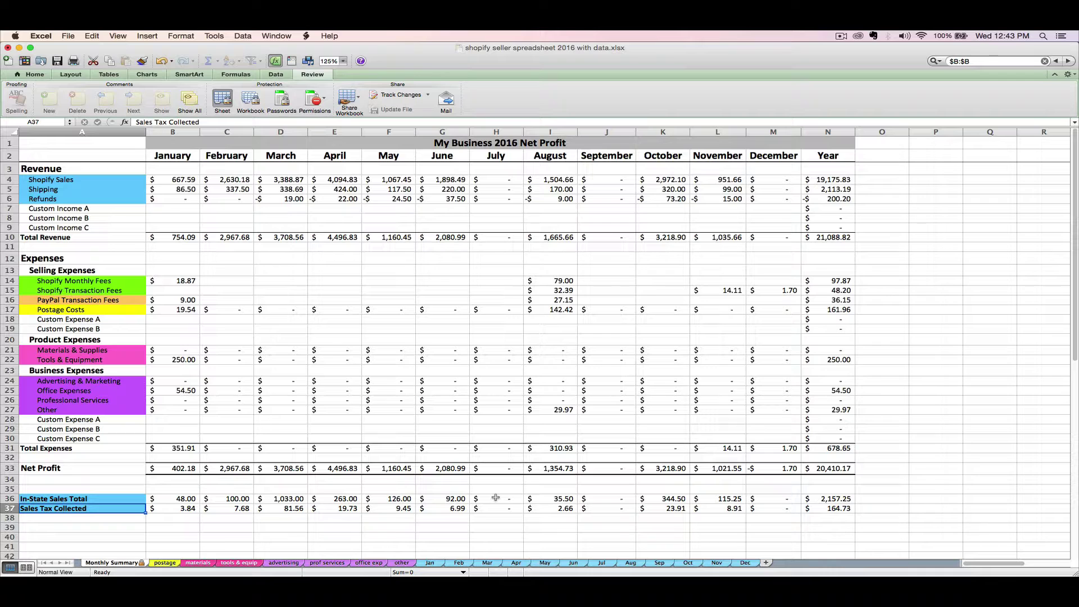
left_click(167, 501)
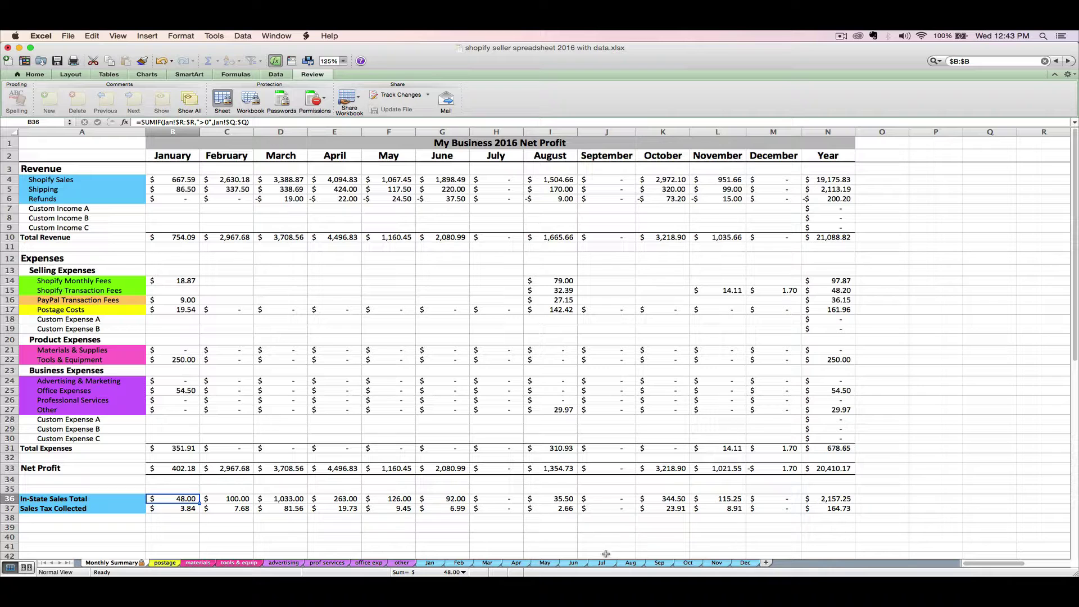
left_click(629, 563)
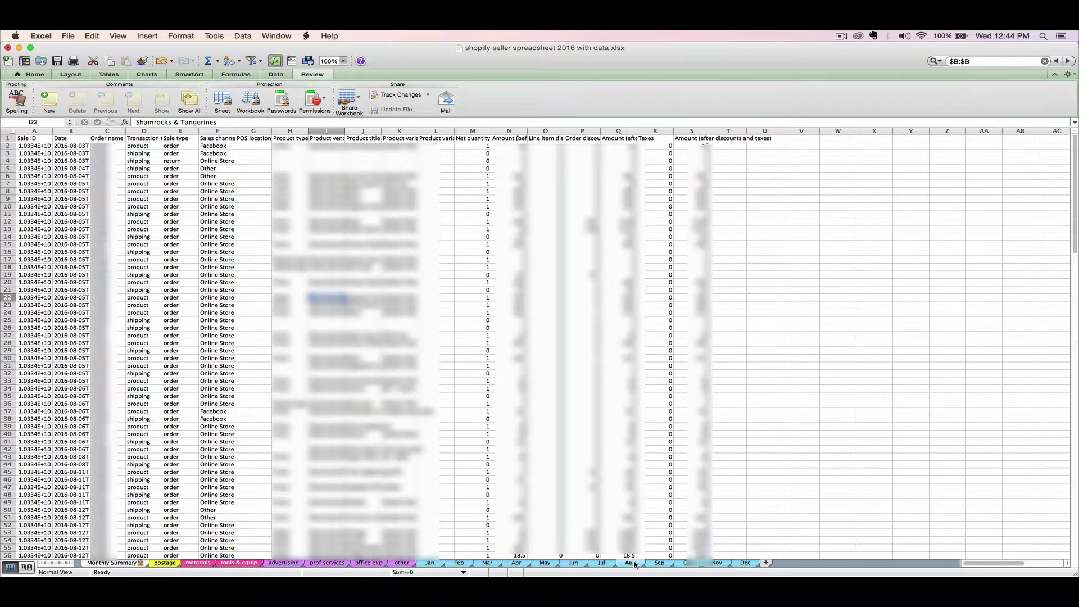
- Check a Taxes column value, then return to the Monthly Summary showing 2,157.25 sales and 164.73 tax
left_click(656, 448)
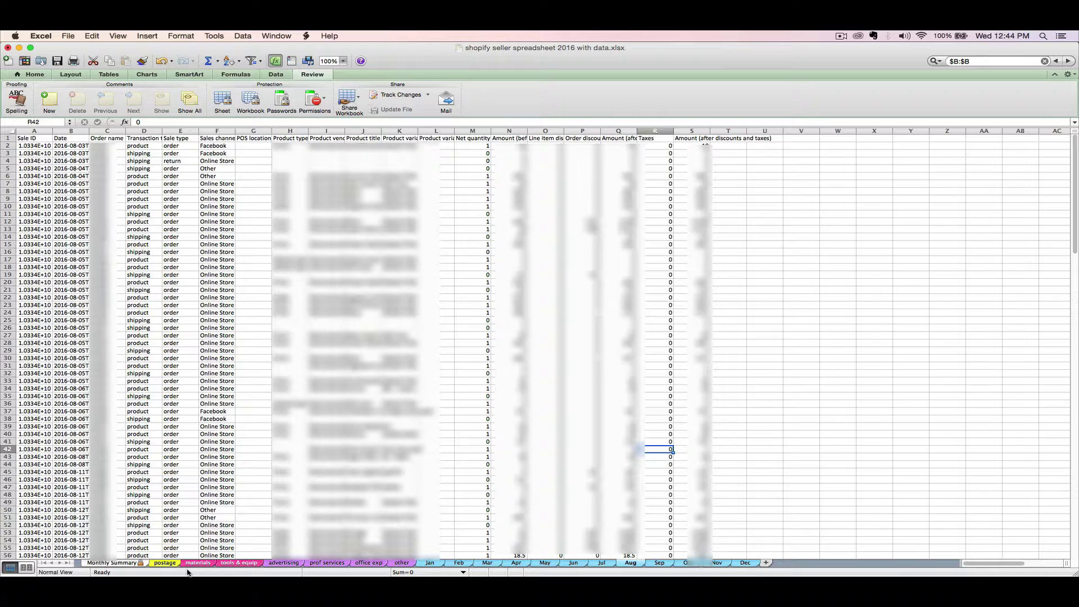
left_click(119, 562)
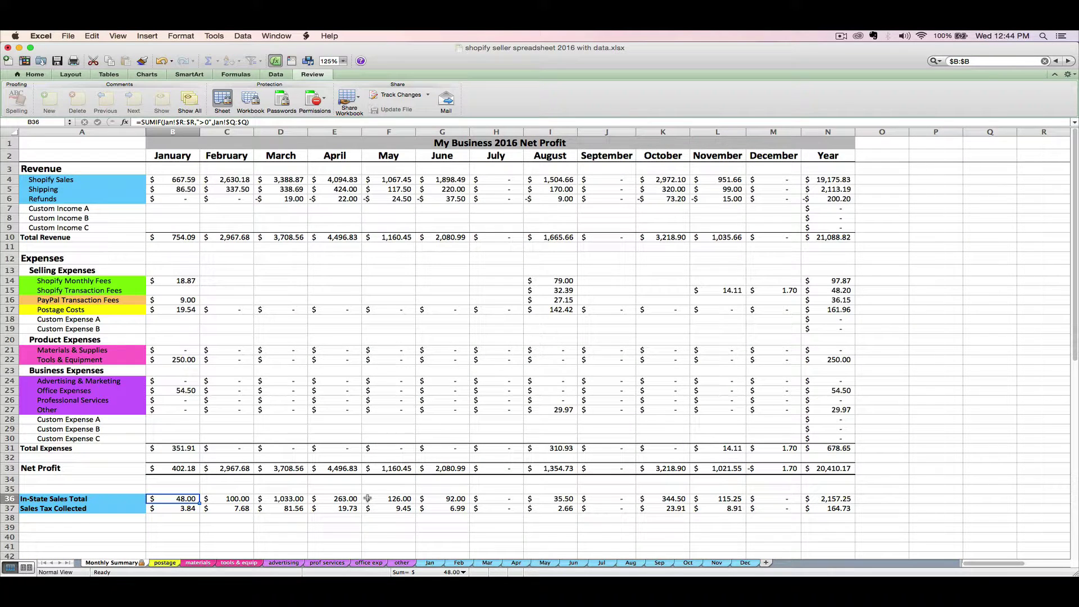